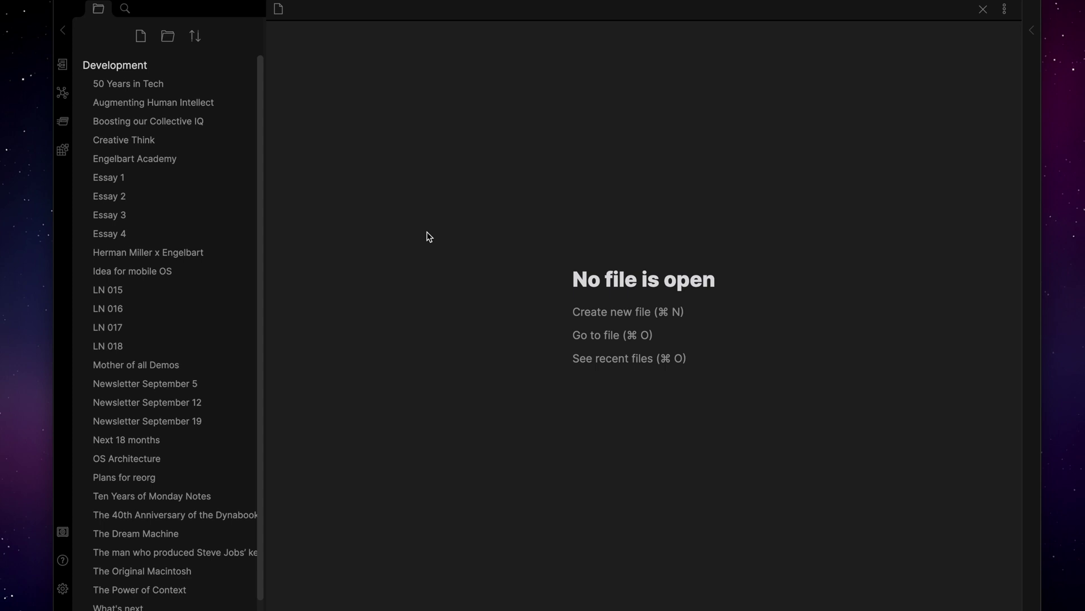
Create a new note with the copied article link and title it 'You and Your Research'
key("super+Tab")
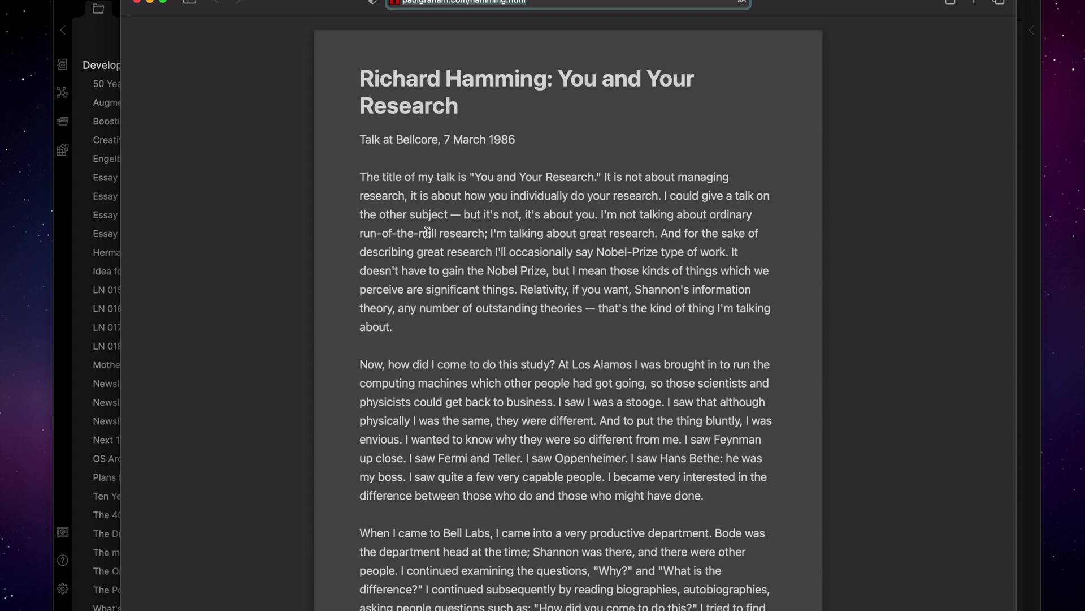
key("super+Tab")
key("super+n")
type("http://paulgraham.com/hamming.html")
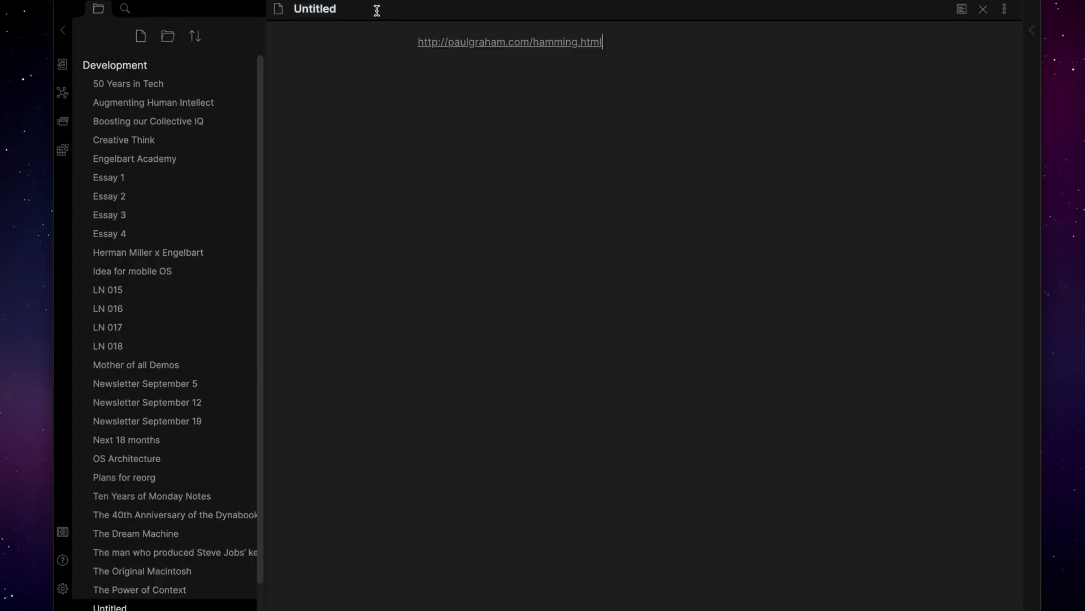
double_click(377, 11)
key("BackSpace")
type("You and Your Research")
Above the link, add the author's person tag, #topic/research, #activity/reading and #status/upnext
left_click(504, 105)
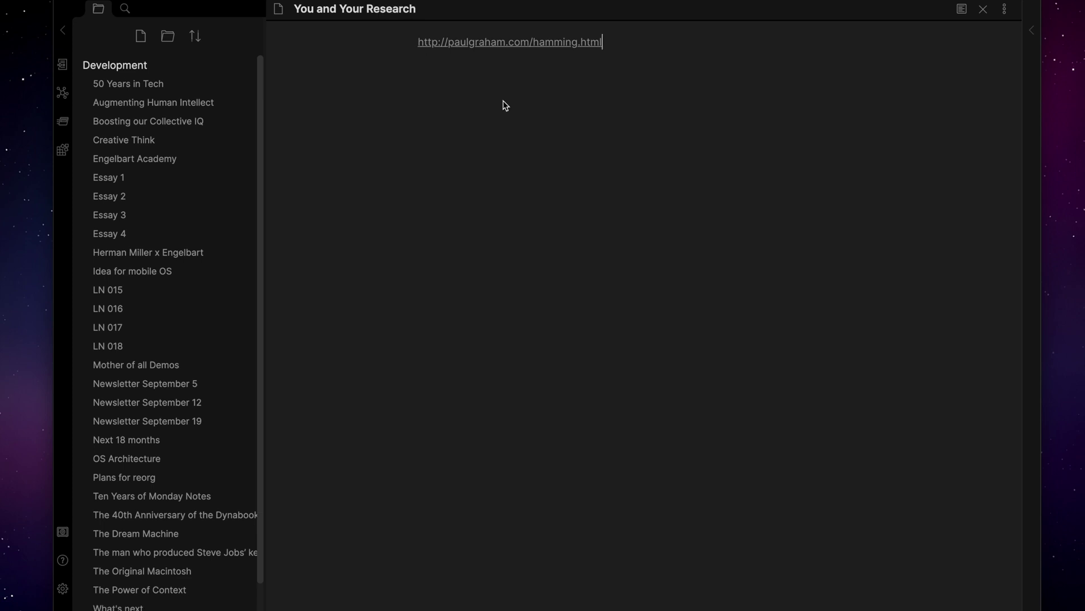
key("Return")
key("Return")
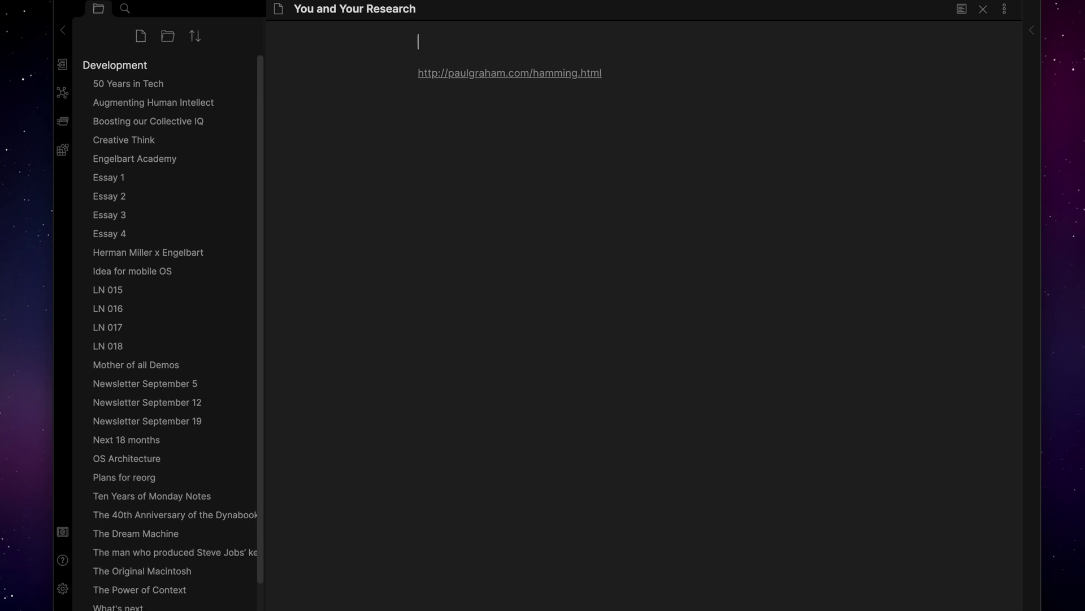
type("#person/")
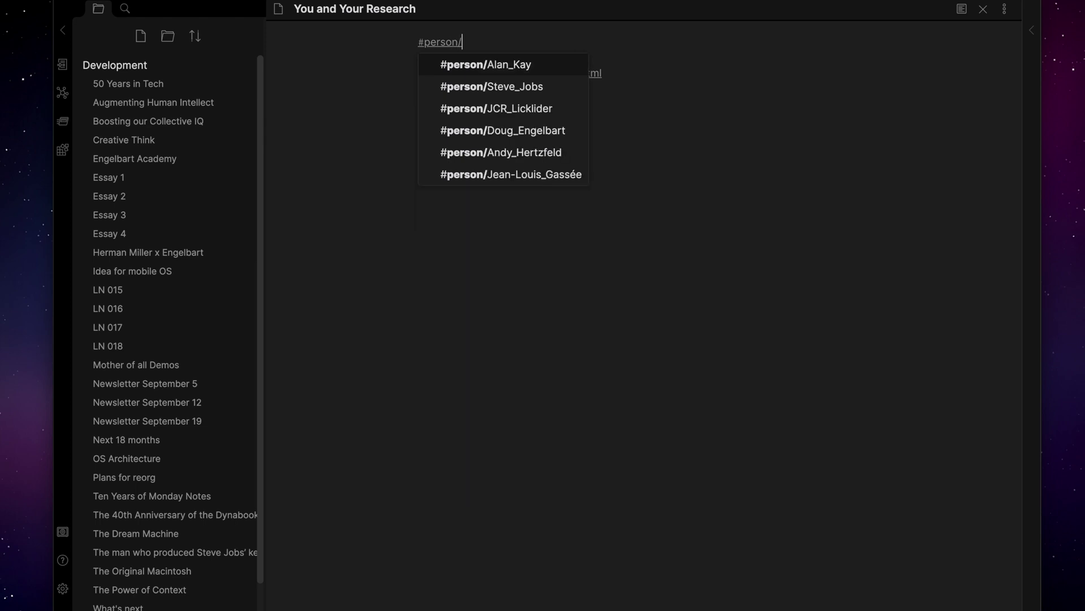
type("Richard_Hamming")
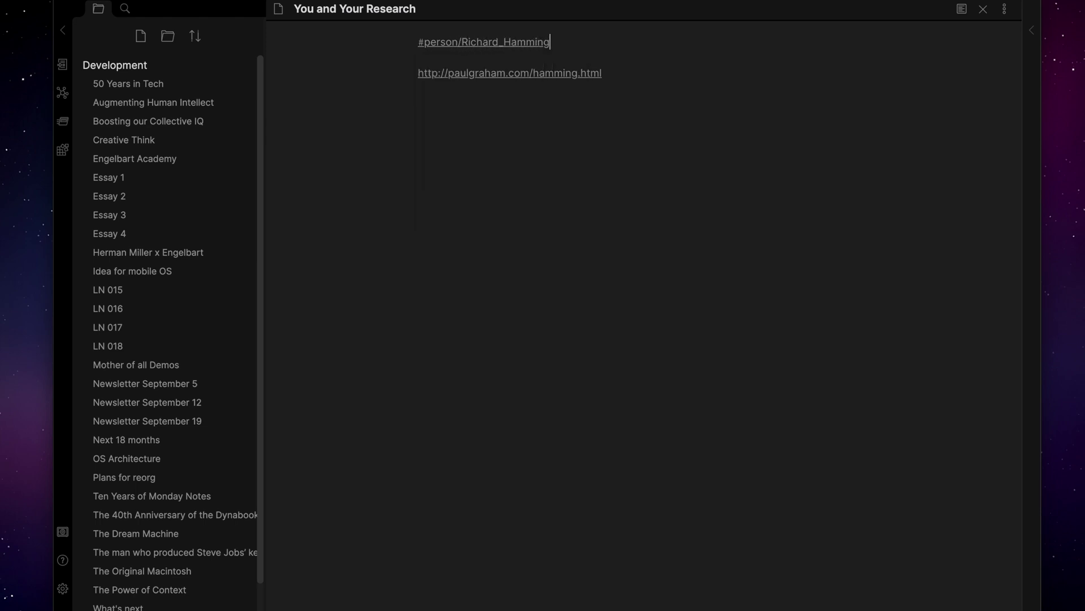
key("Return")
type("#res")
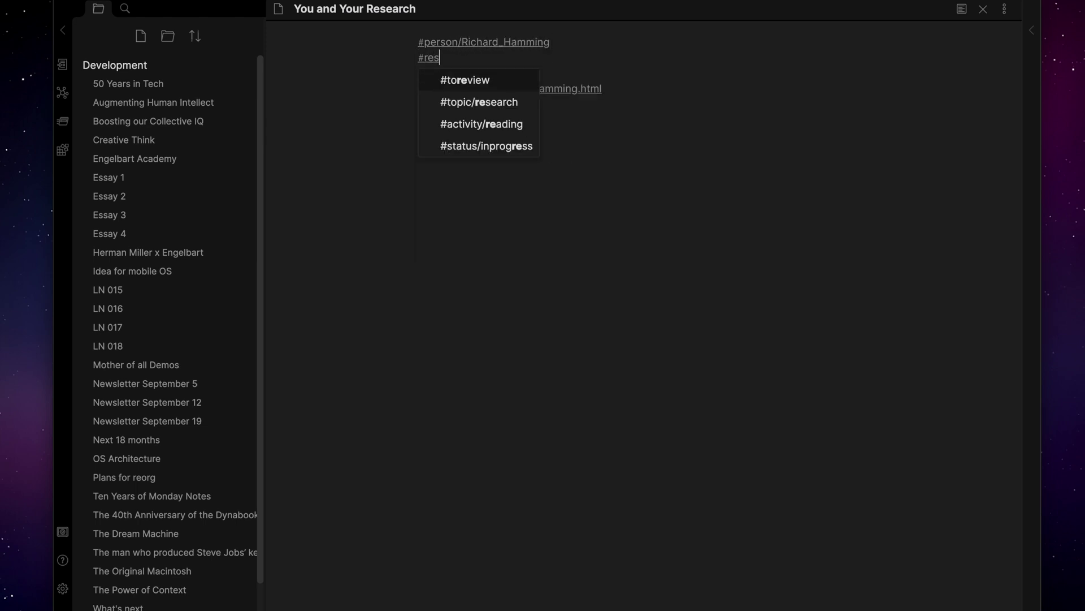
key("Return")
key("Return")
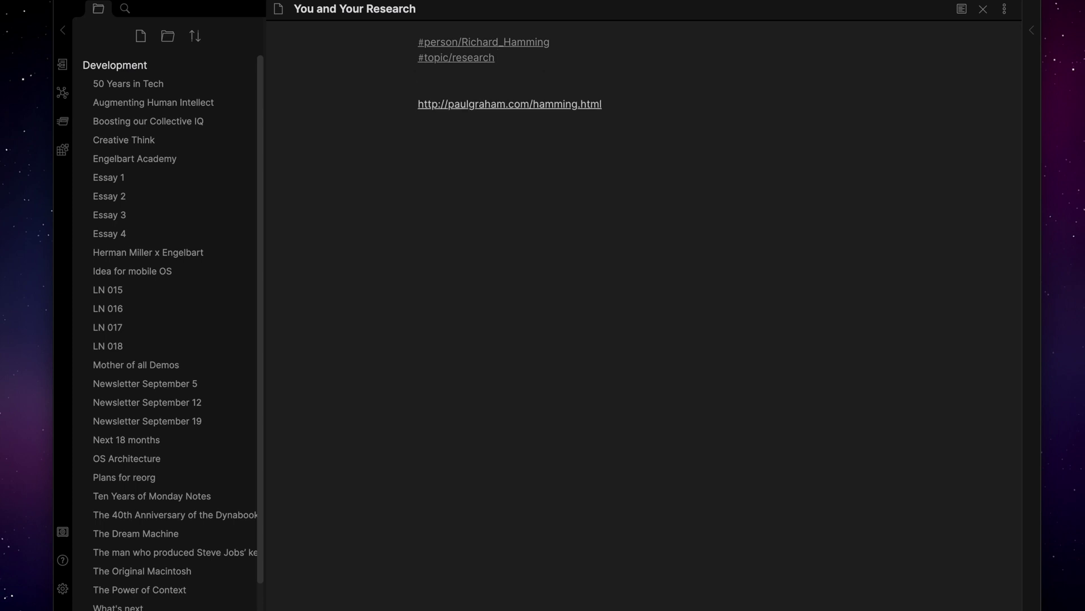
type("#read")
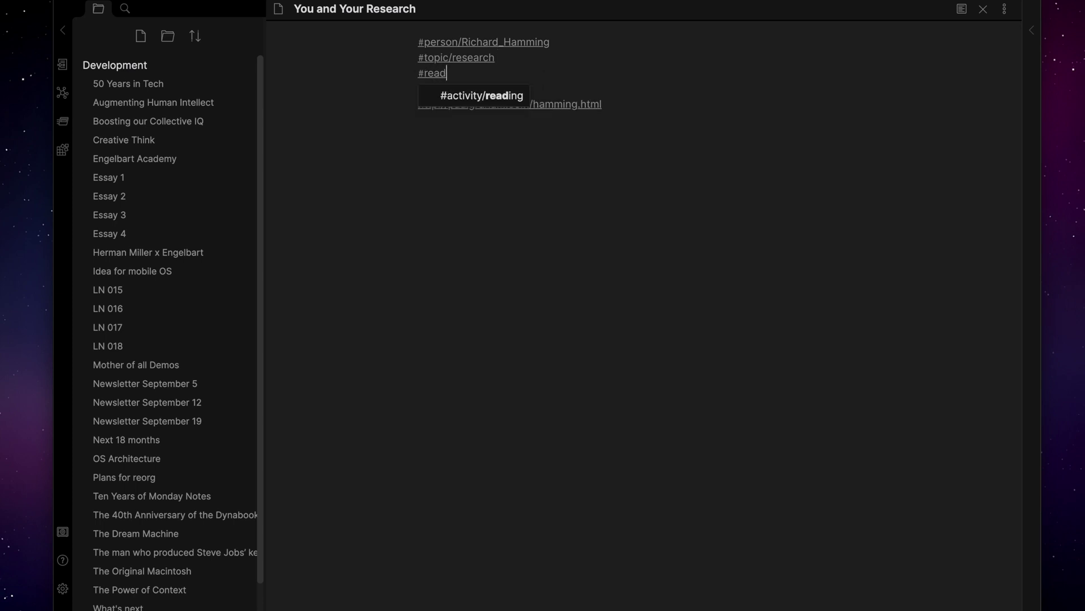
key("Return")
key("Return")
type("#nex")
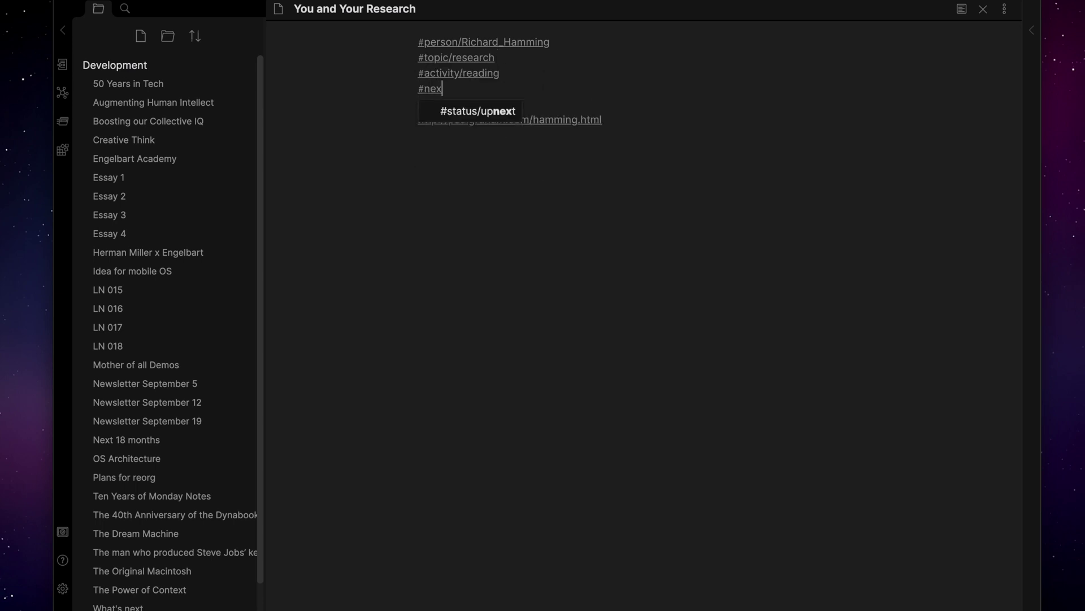
key("Return")
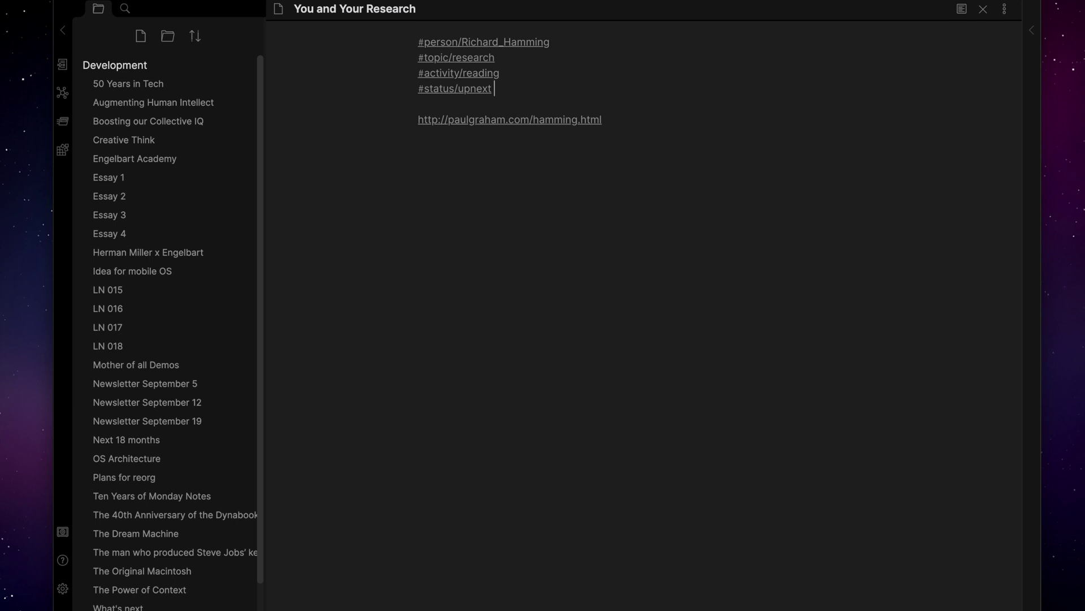
Create a new note titled 'Thoughts on independent research'
key("ctrl+n")
type("Thouh")
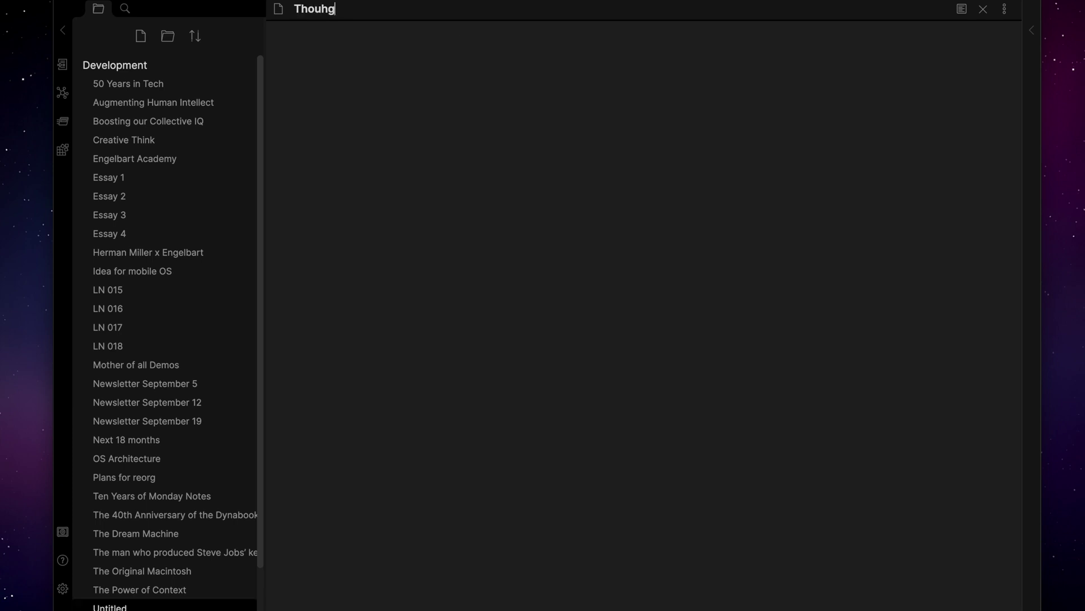
key("BackSpace")
type("ghts on independent research")
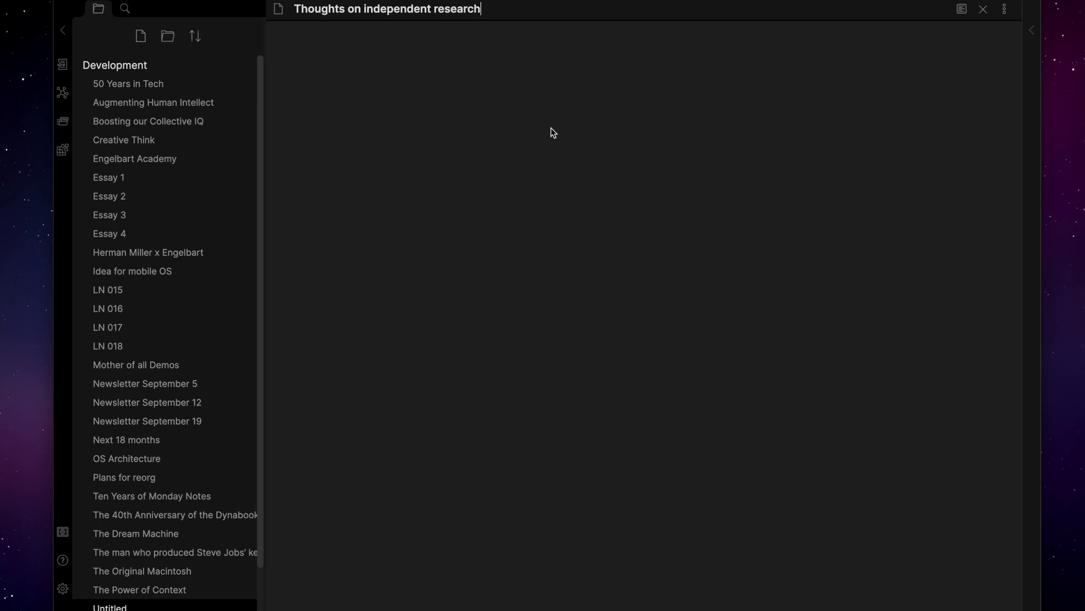
key("Return")
Tag the note #topic/research, #activity/writing and #status/inprogress
type("#")
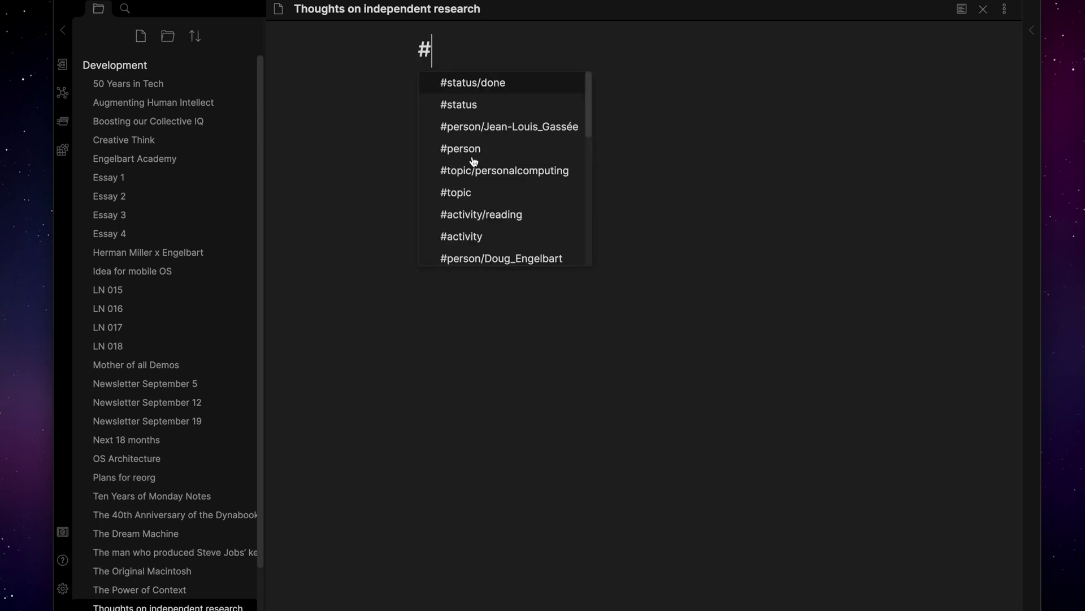
type("topic")
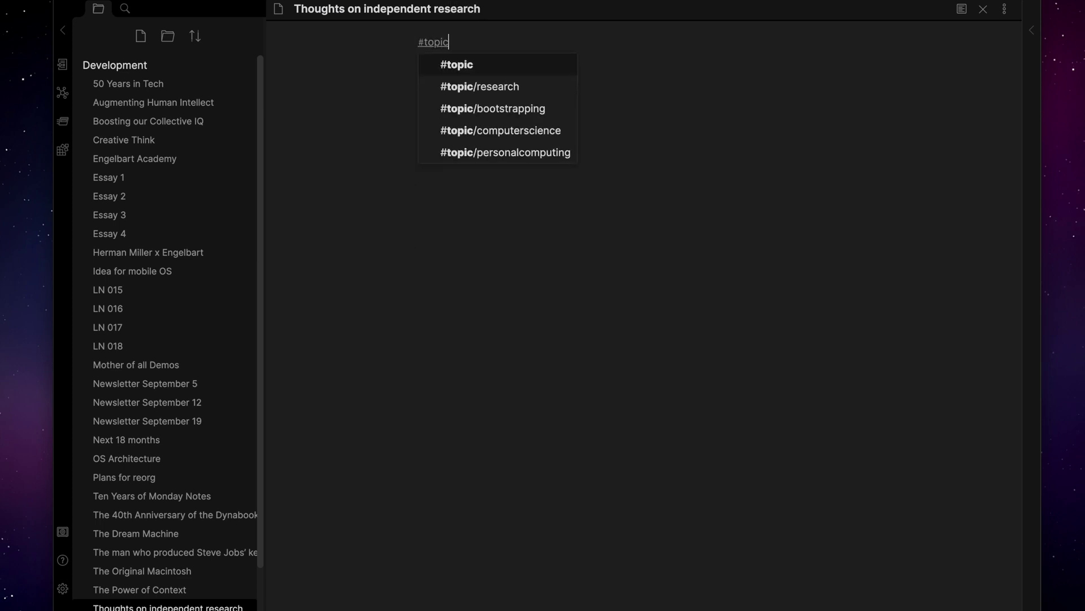
type("/re")
key("Return")
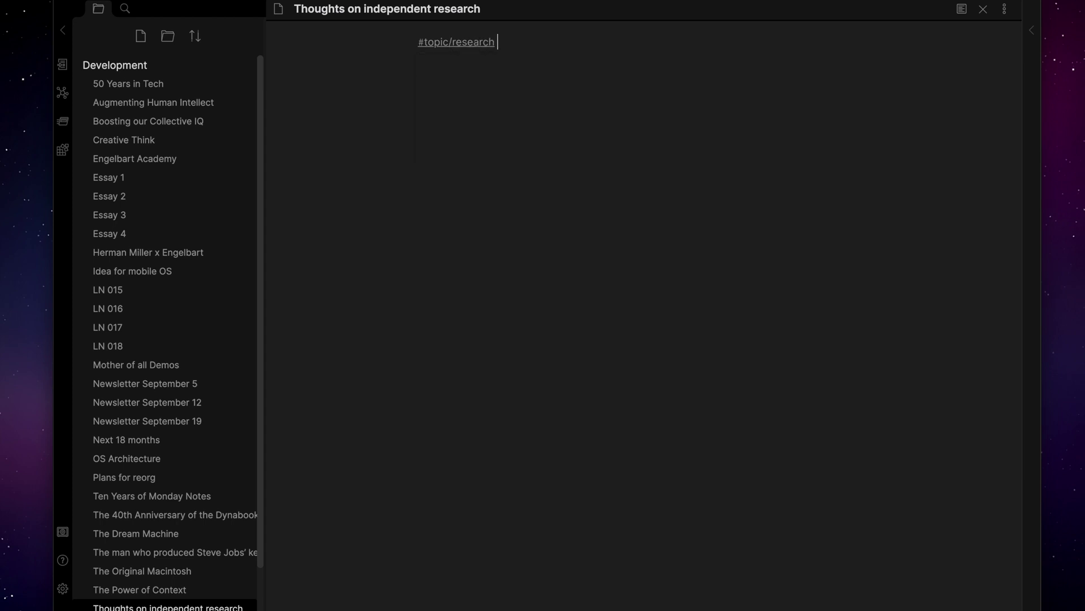
key("Return")
type("#acti")
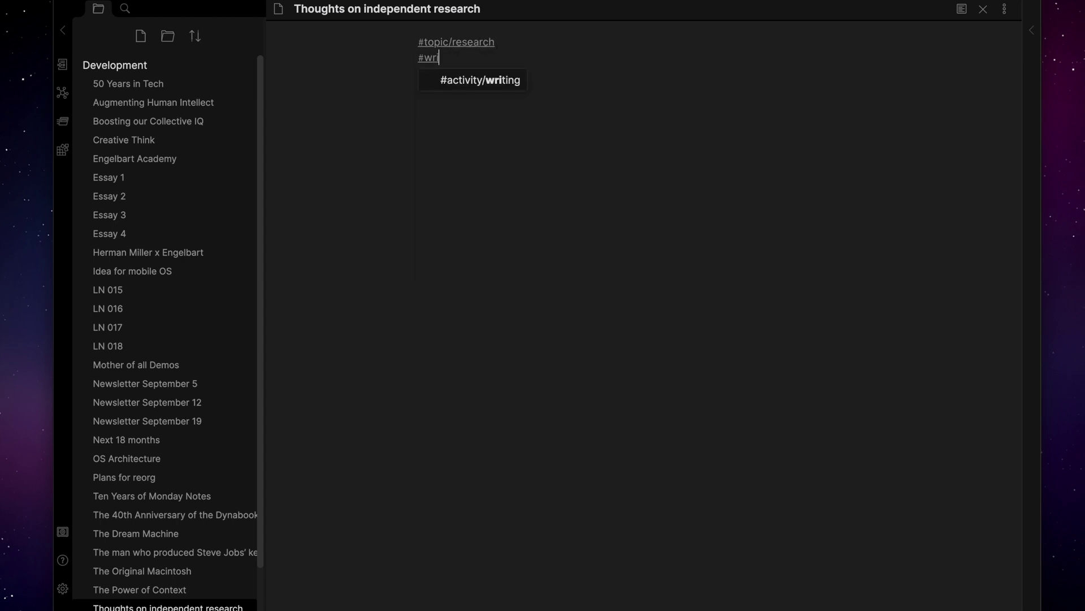
key("Return")
key("Return")
type("#statu")
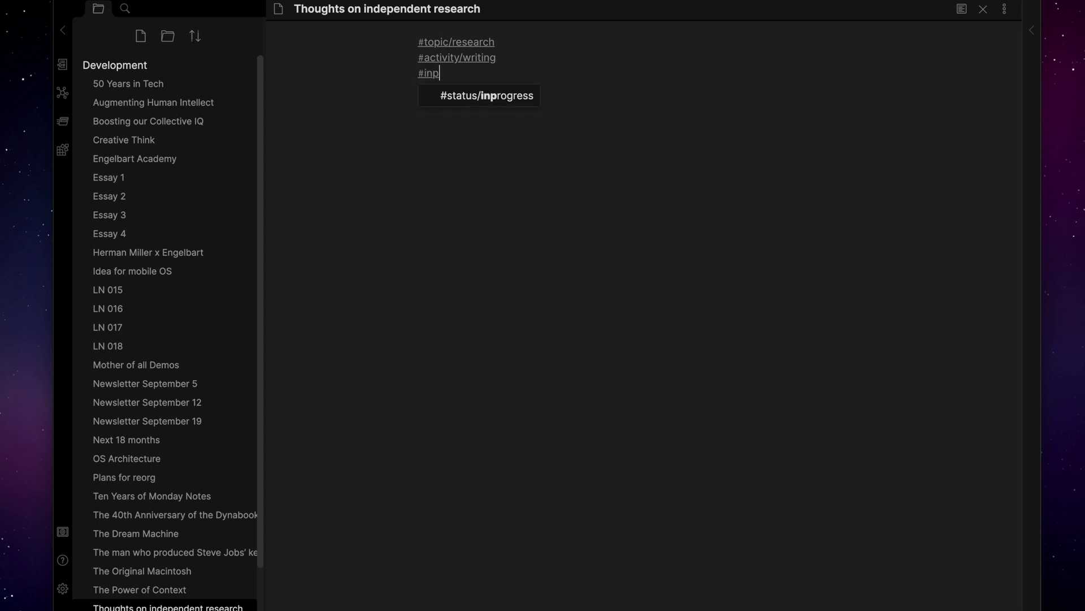
key("Return")
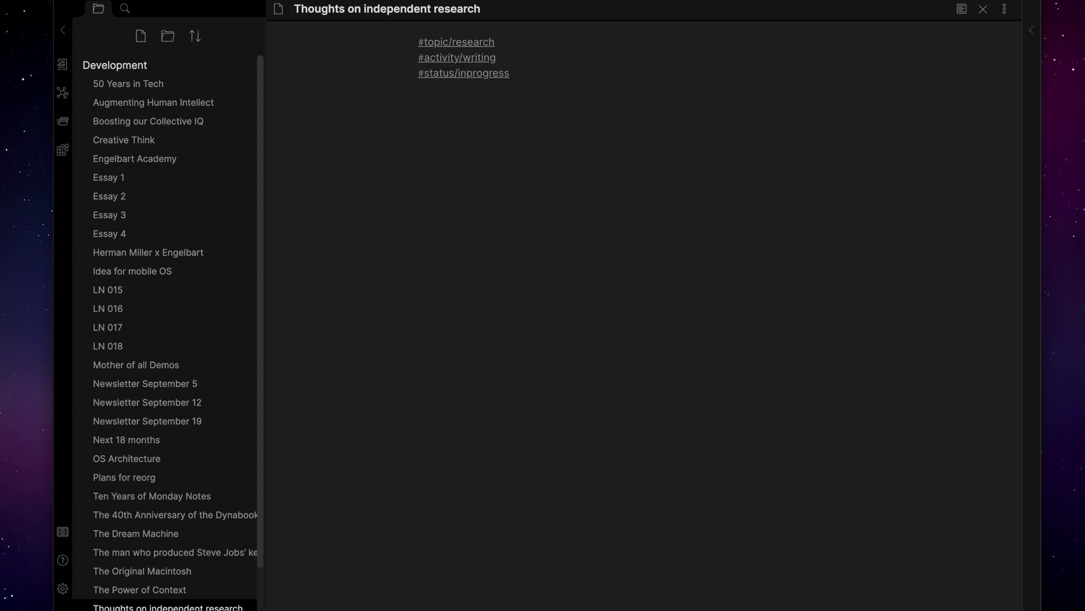
Add the sentence 'Some thoughts here, inspired by [[You and Your Research]].'
type("Some thoughts here, inspired")
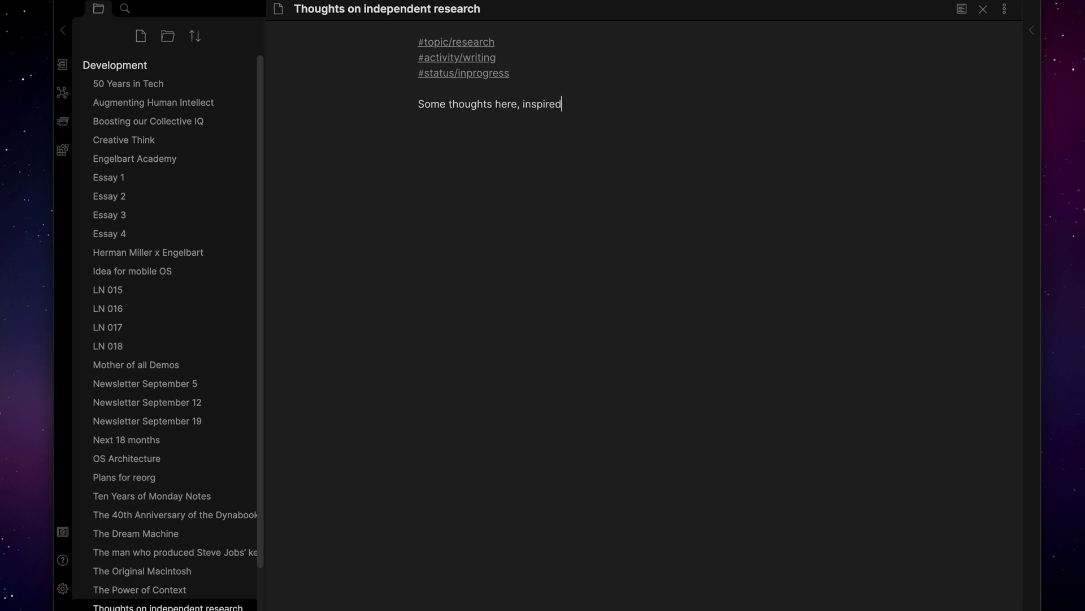
type(" by [[You")
key("Return")
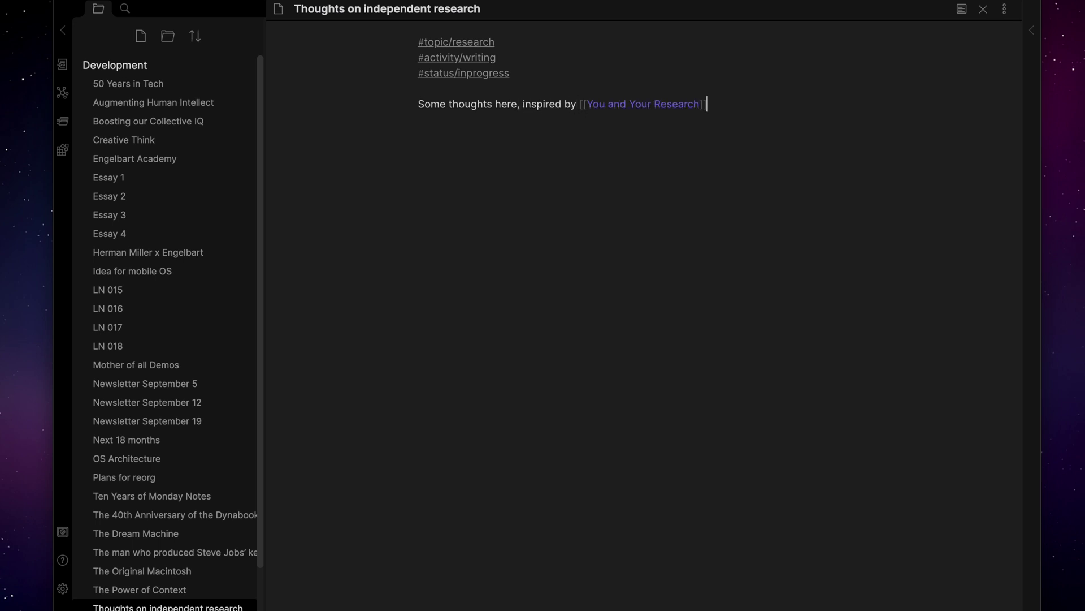
type(".")
Open the Cross-reference Navigation view, preview You and Your Research from its list, then return
key("super+p")
type("ref")
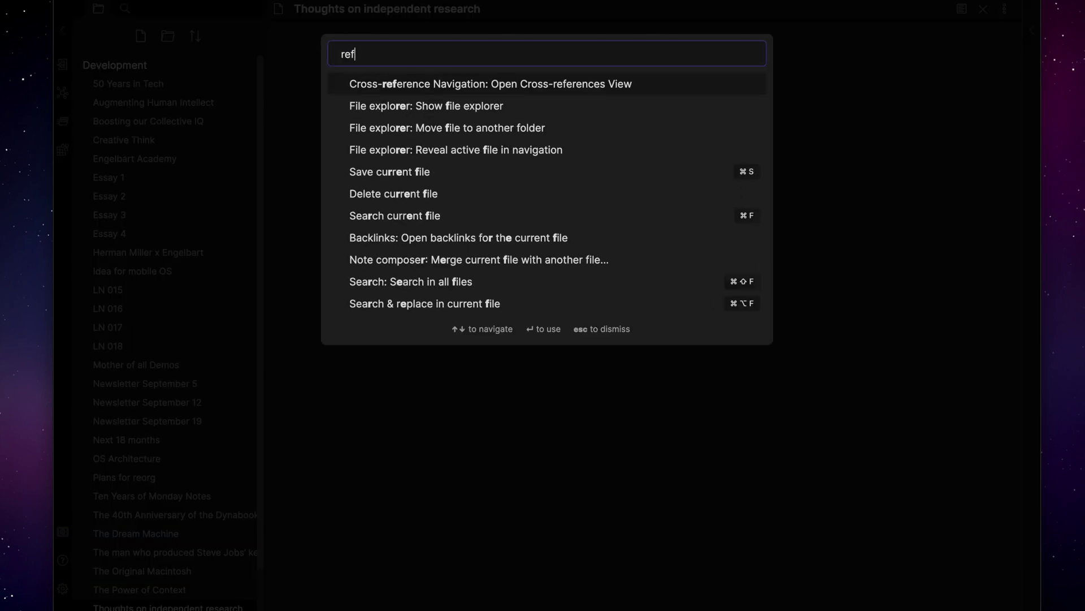
key("Return")
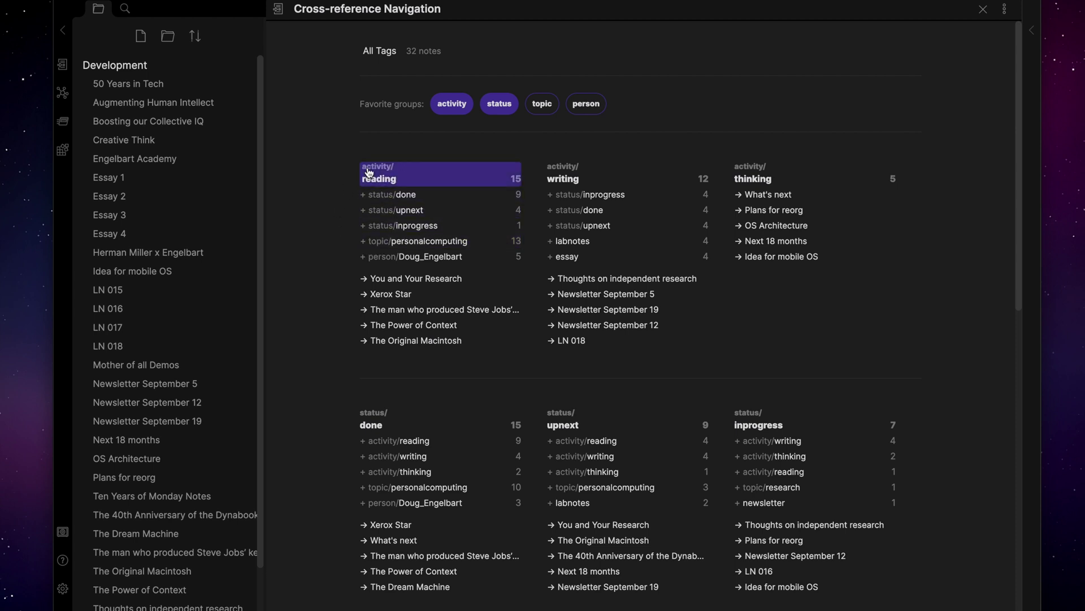
left_click(379, 281)
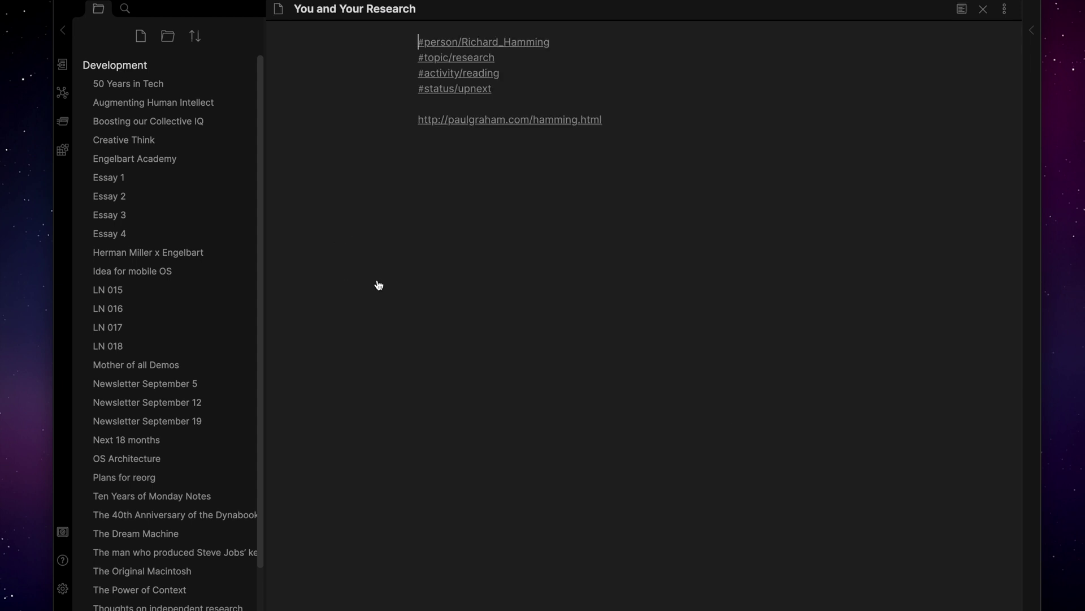
key("ctrl+alt+Left")
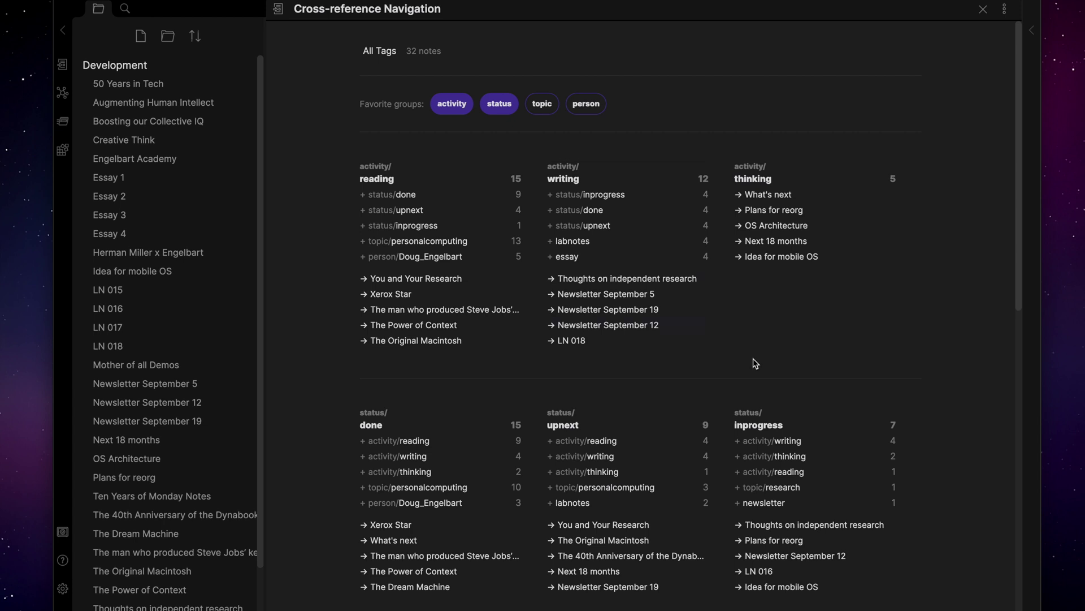
left_click(787, 424)
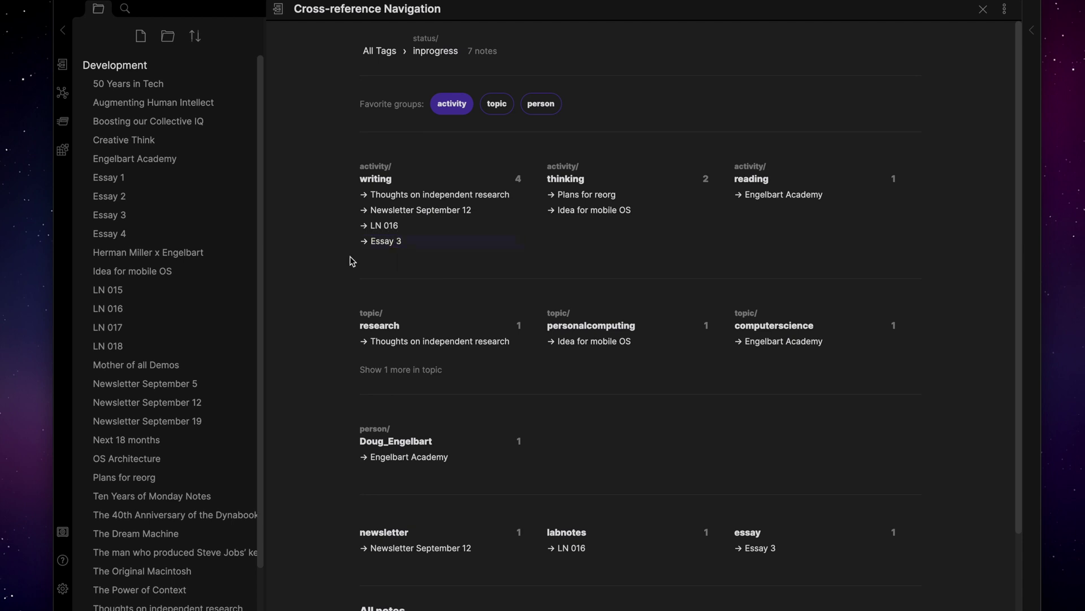
left_click(368, 51)
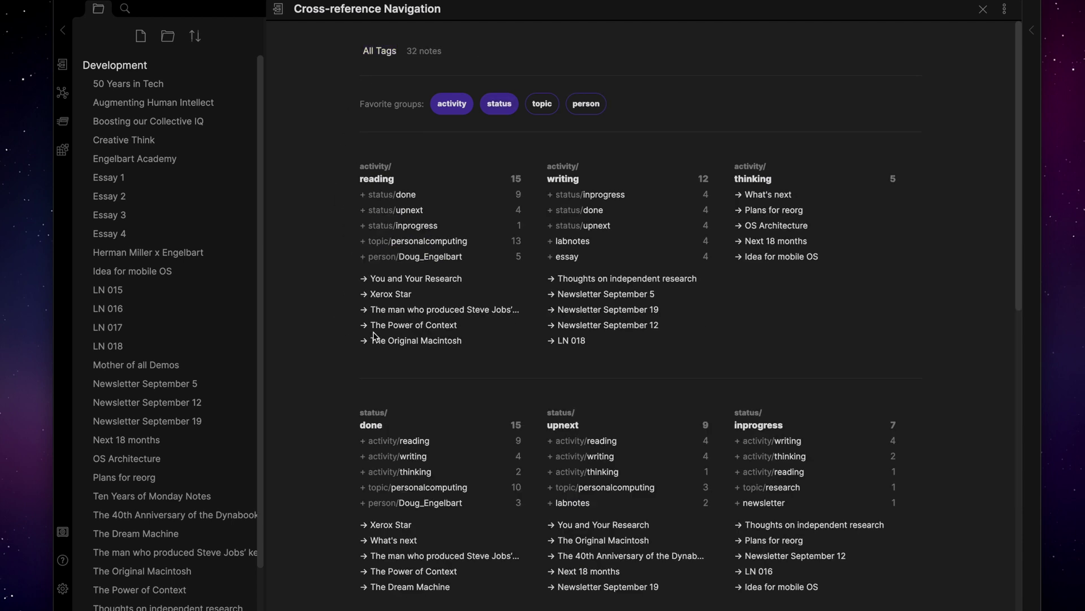
left_click(569, 416)
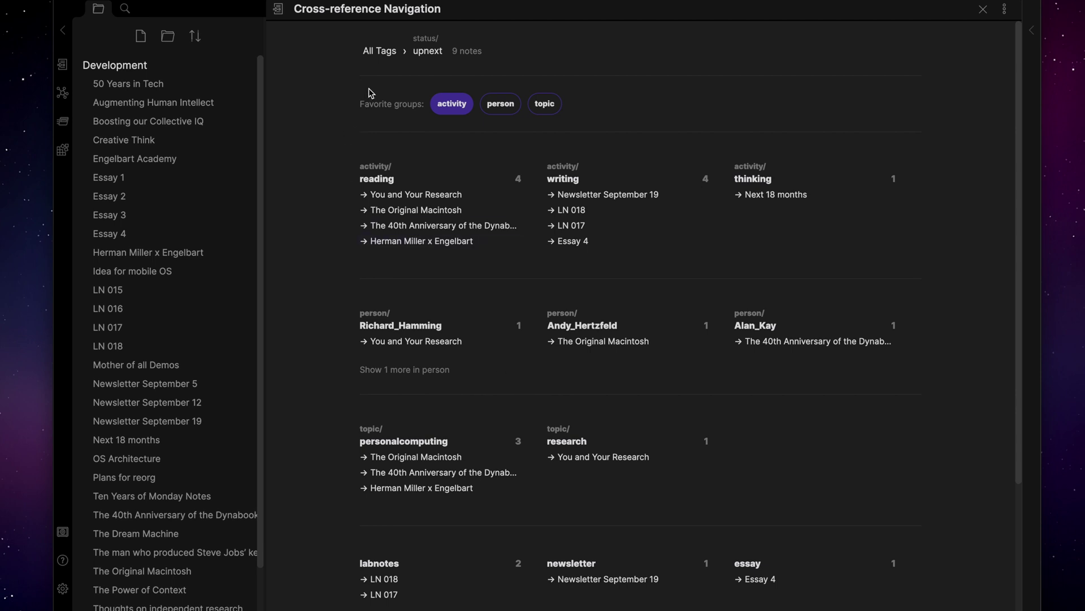
left_click(369, 52)
scroll(315, 320, "down", 2)
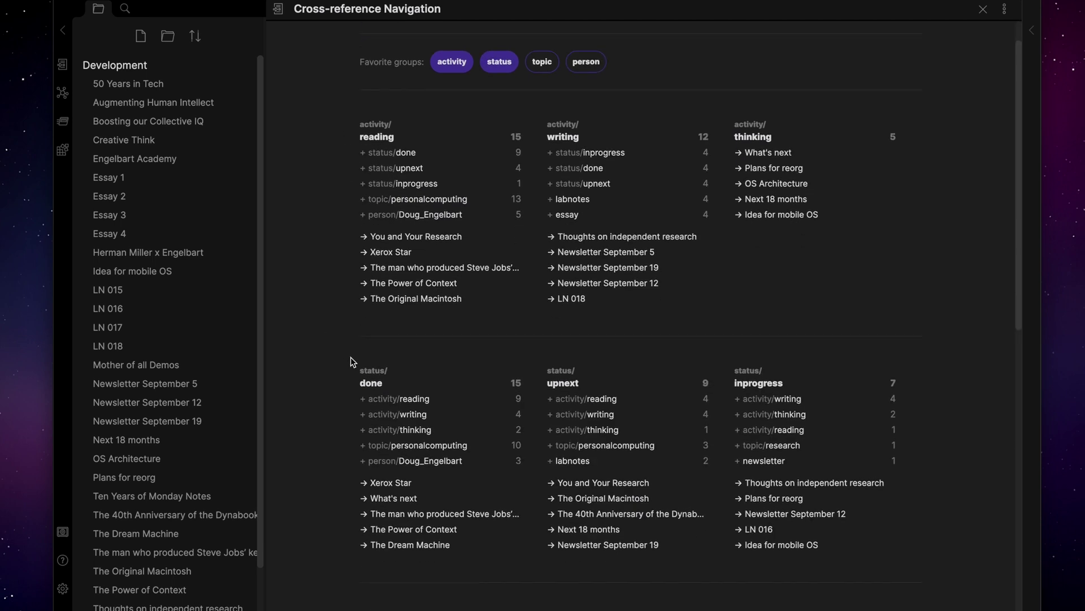
left_click(365, 378)
scroll(328, 346, "up", 1)
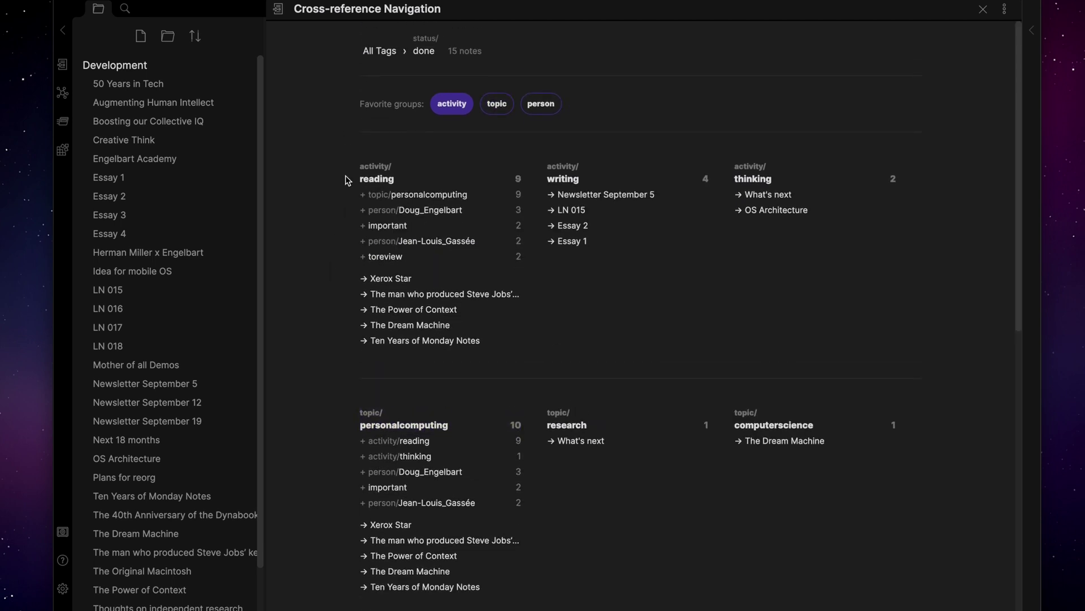
left_click(372, 52)
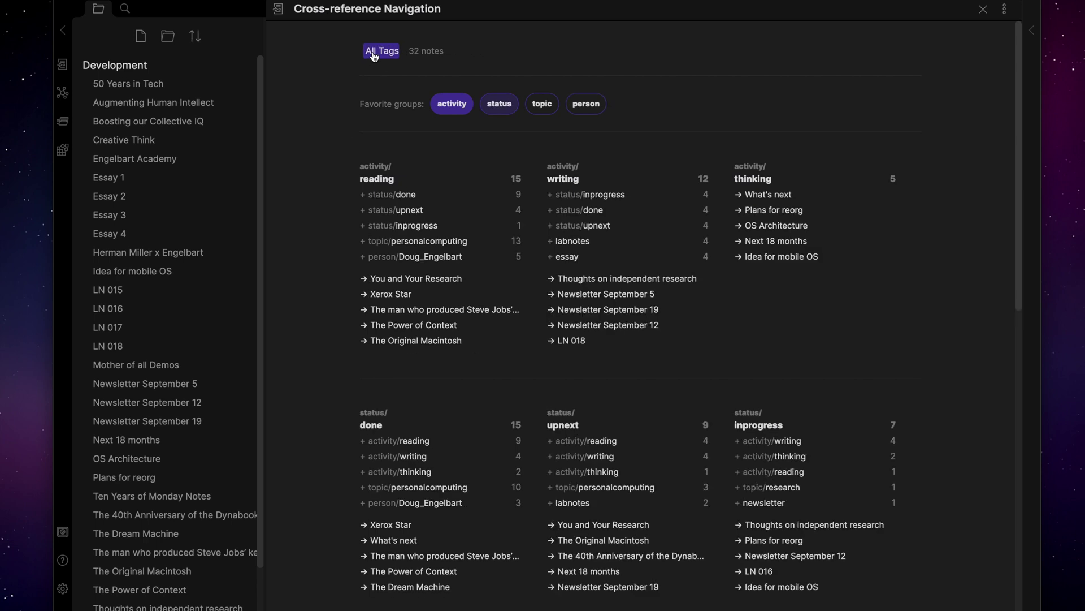
left_click(564, 196)
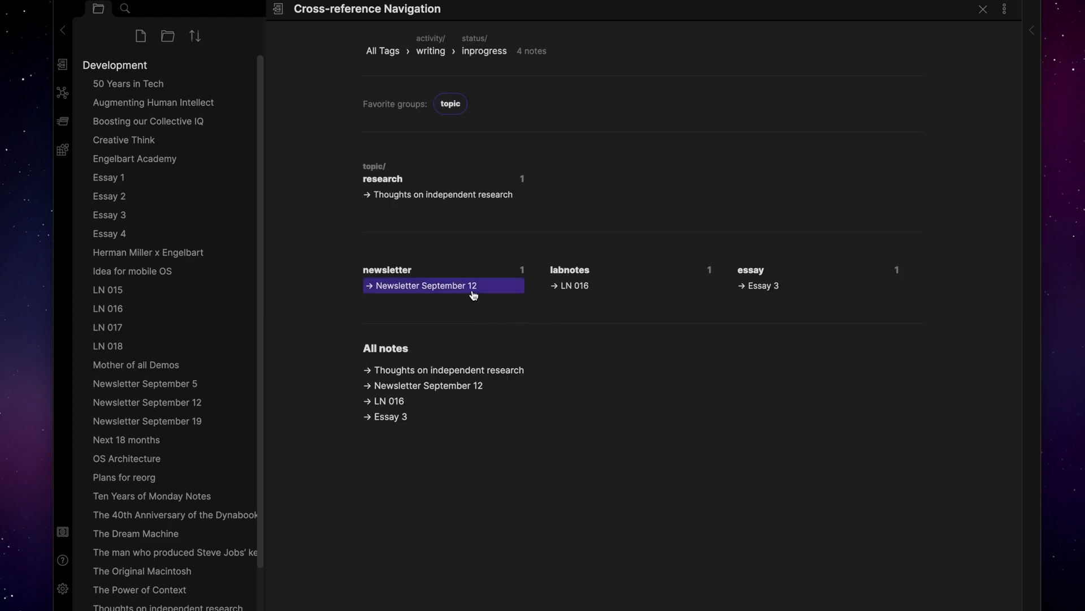
left_click(382, 51)
scroll(278, 255, "down", 10)
scroll(278, 260, "down", 2)
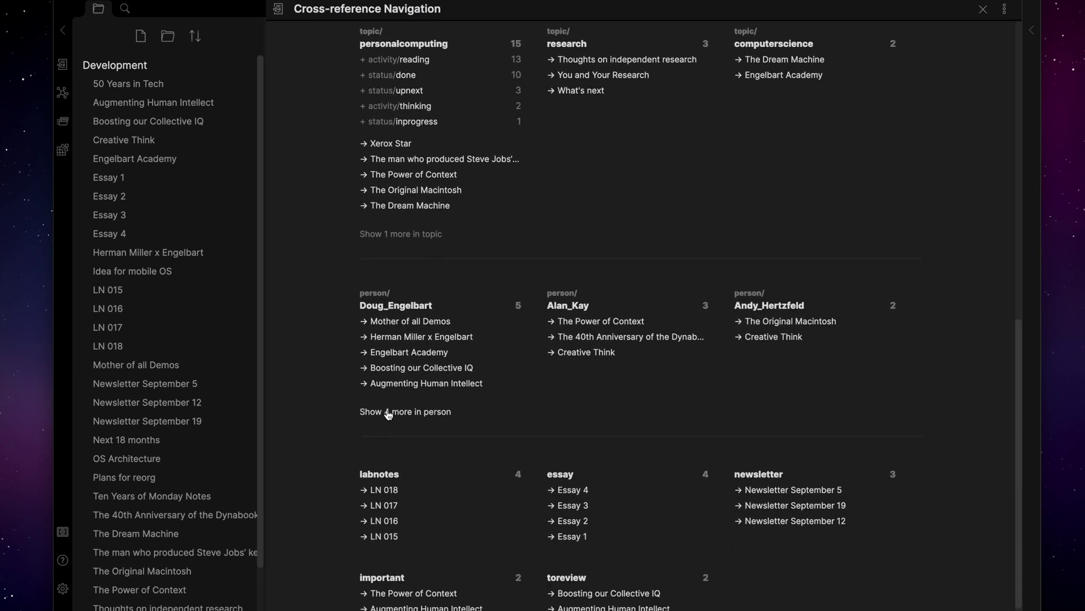
left_click(388, 414)
scroll(328, 442, "down", 1)
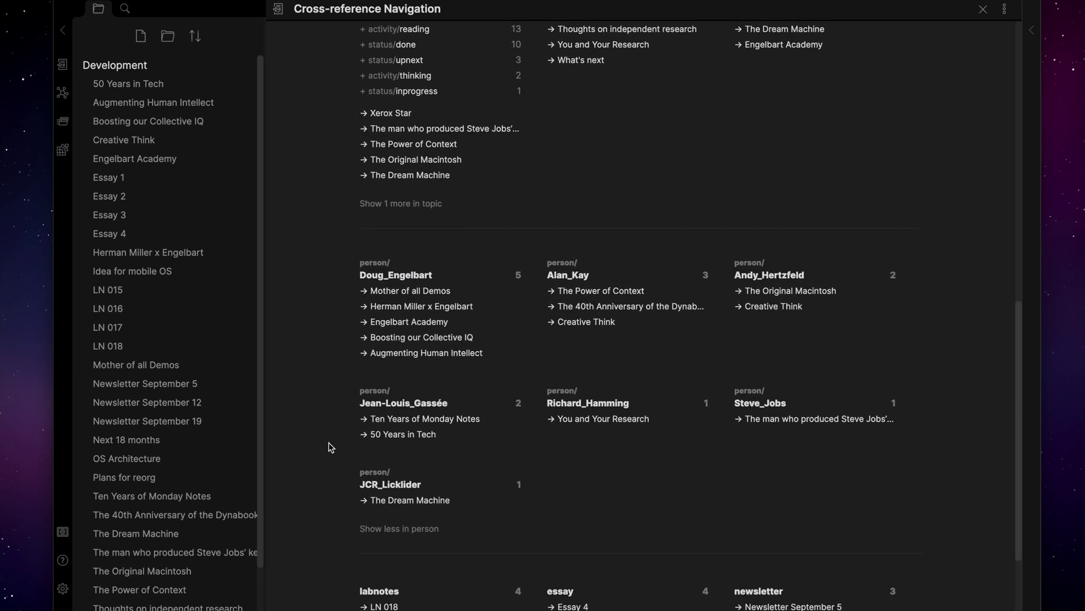
left_click(379, 529)
scroll(336, 446, "down", 1)
scroll(336, 446, "up", 15)
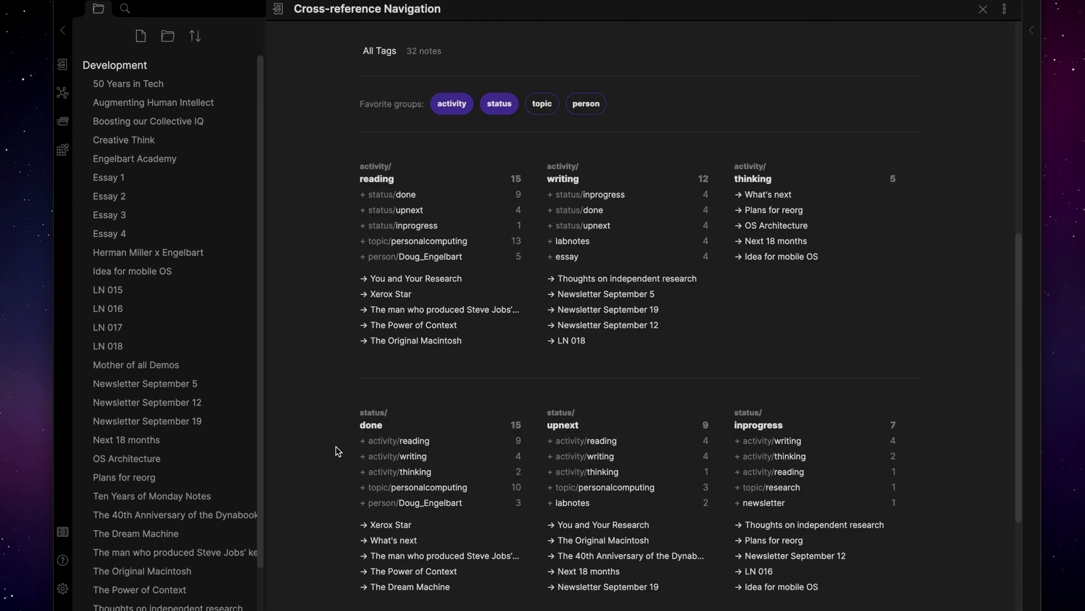
Drill into activity/thinking, then filter All Tags down to activity/reading via status/done and the breadcrumb
left_click(742, 181)
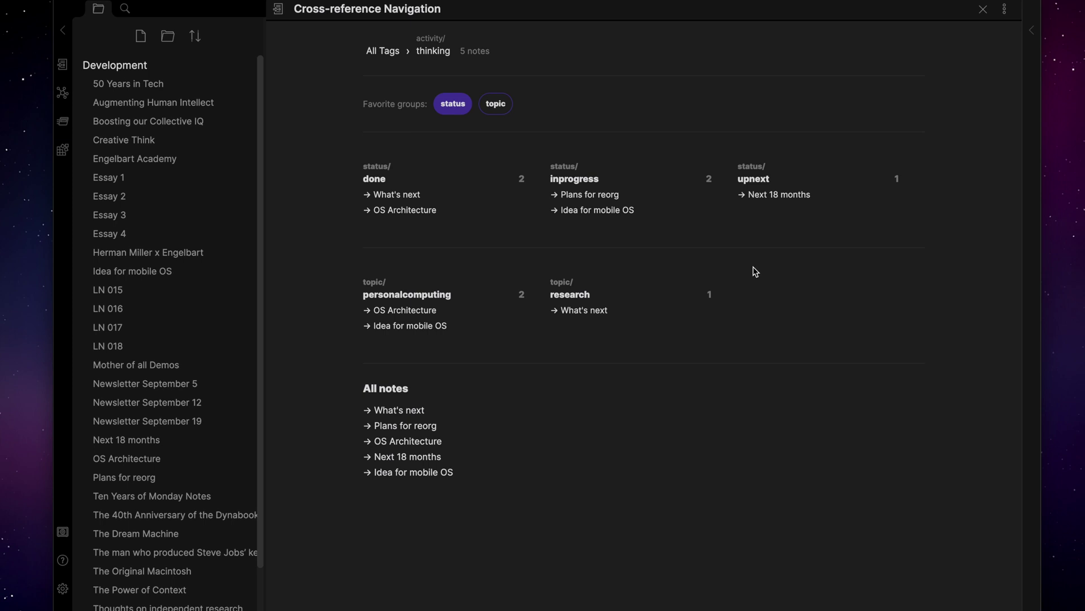
left_click(382, 51)
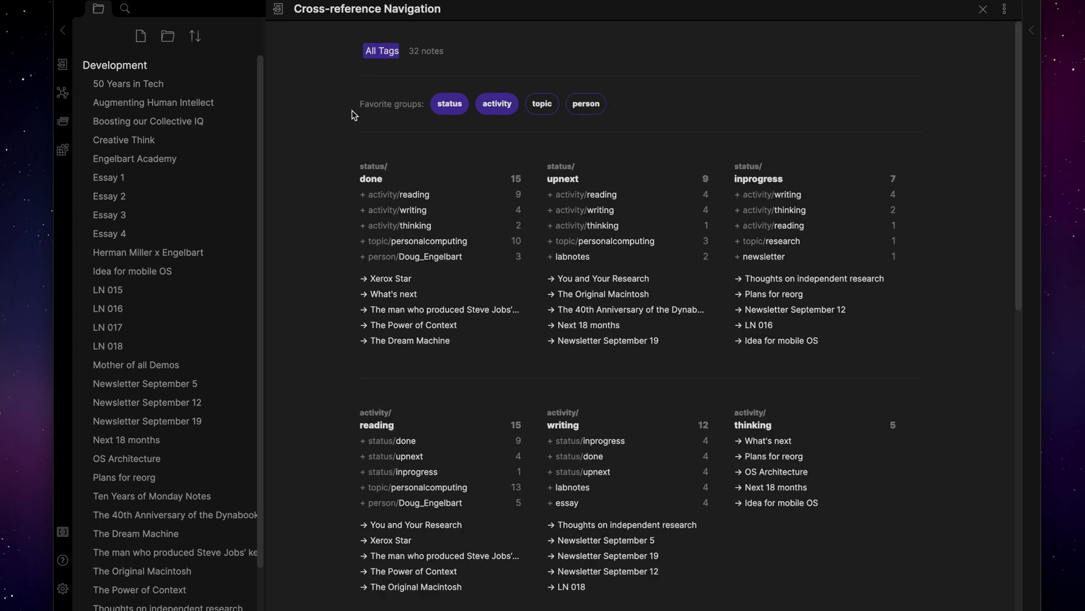
scroll(303, 237, "down", 1)
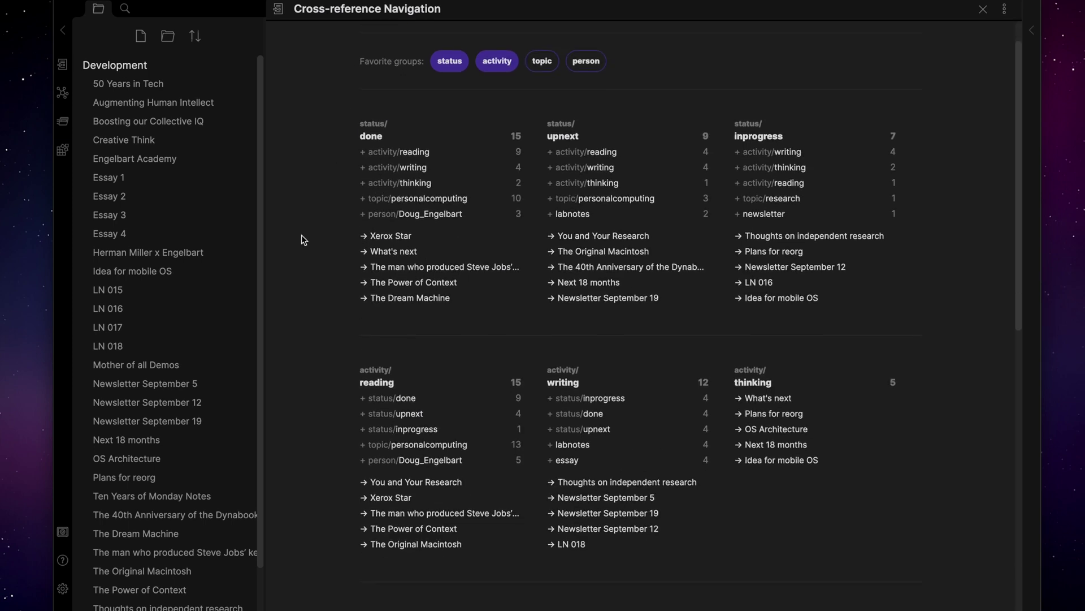
left_click(388, 399)
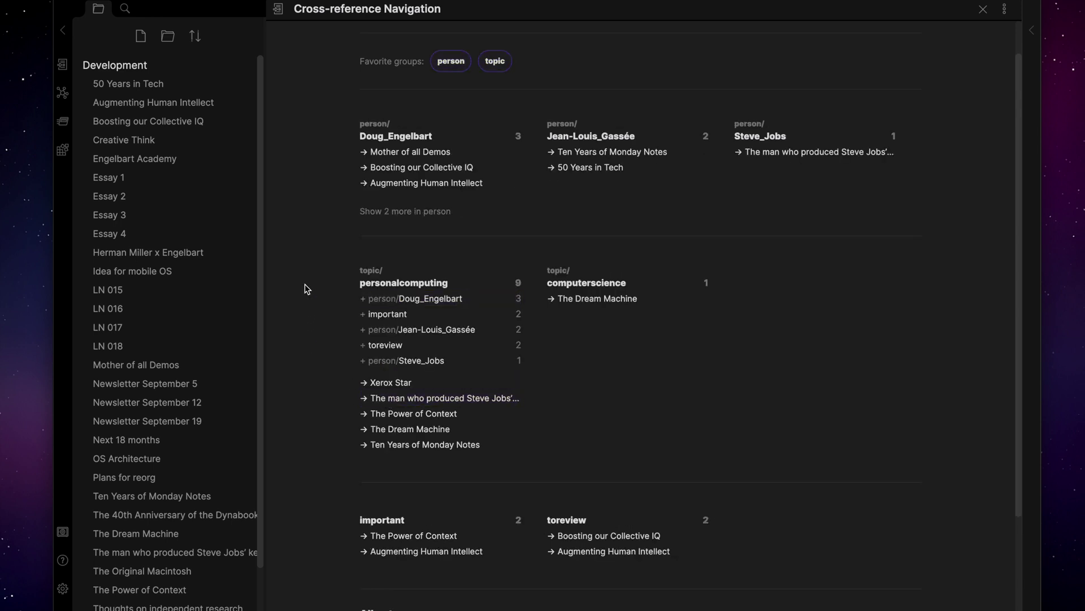
scroll(326, 218, "up", 1)
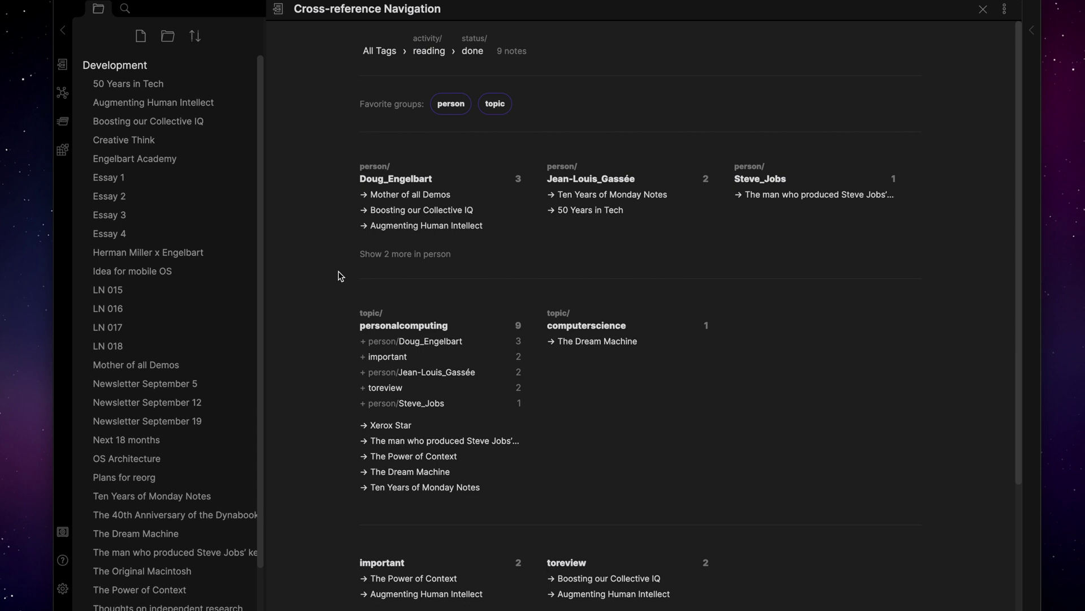
left_click(429, 54)
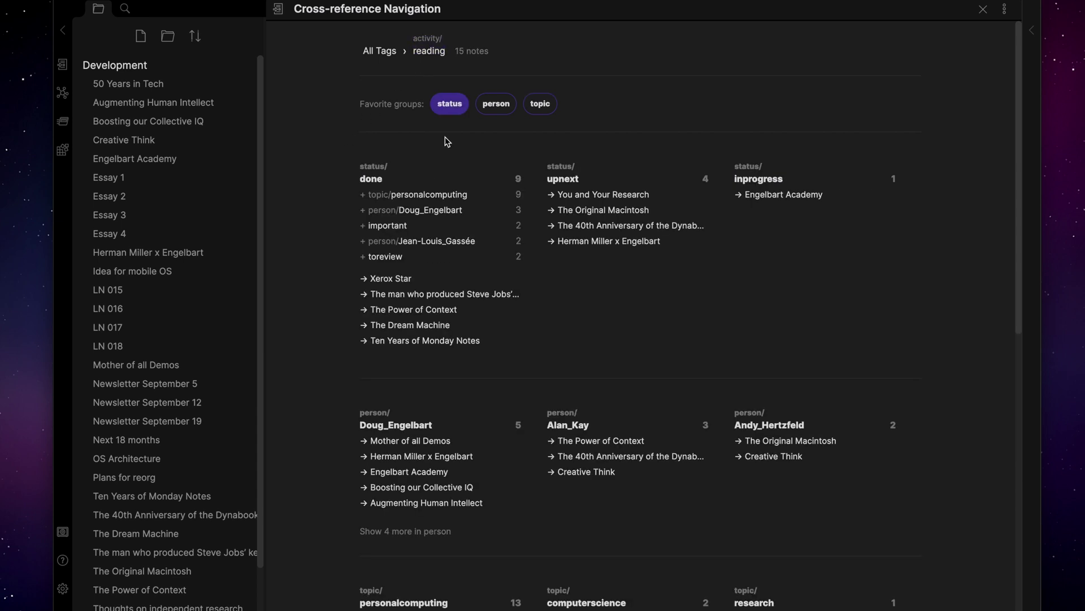
Narrow reading to status/upnext, drop reading, then return to the 32-note All Tags overview
left_click(553, 175)
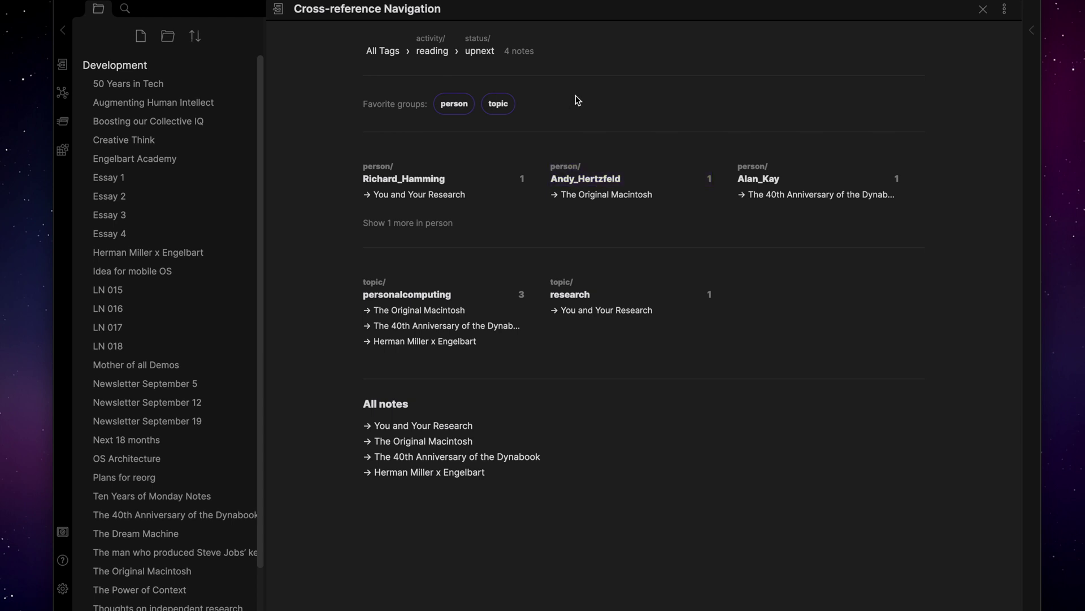
left_click(485, 56)
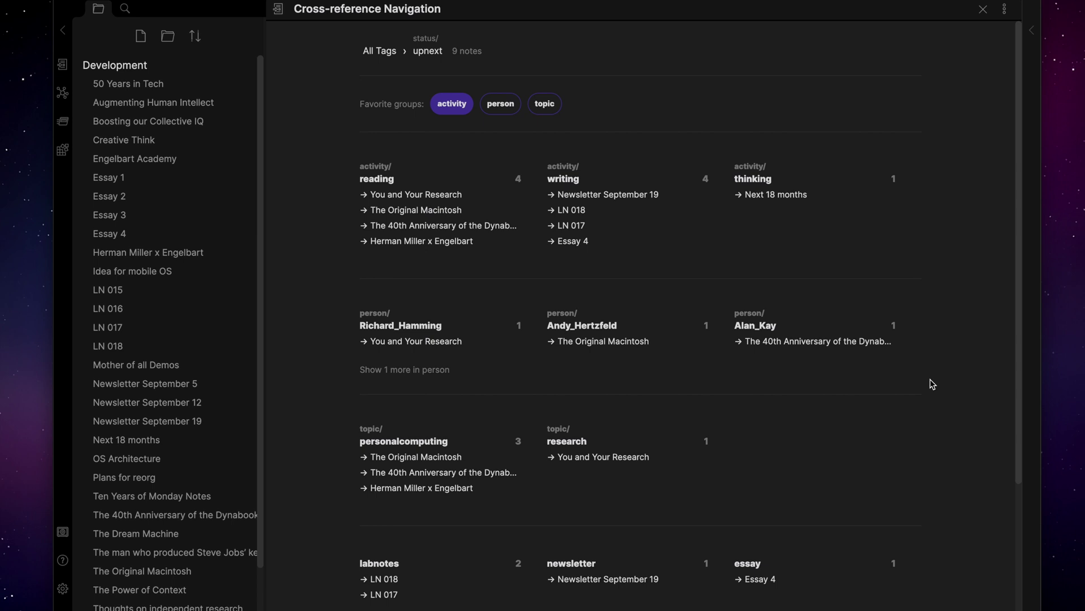
left_click(379, 51)
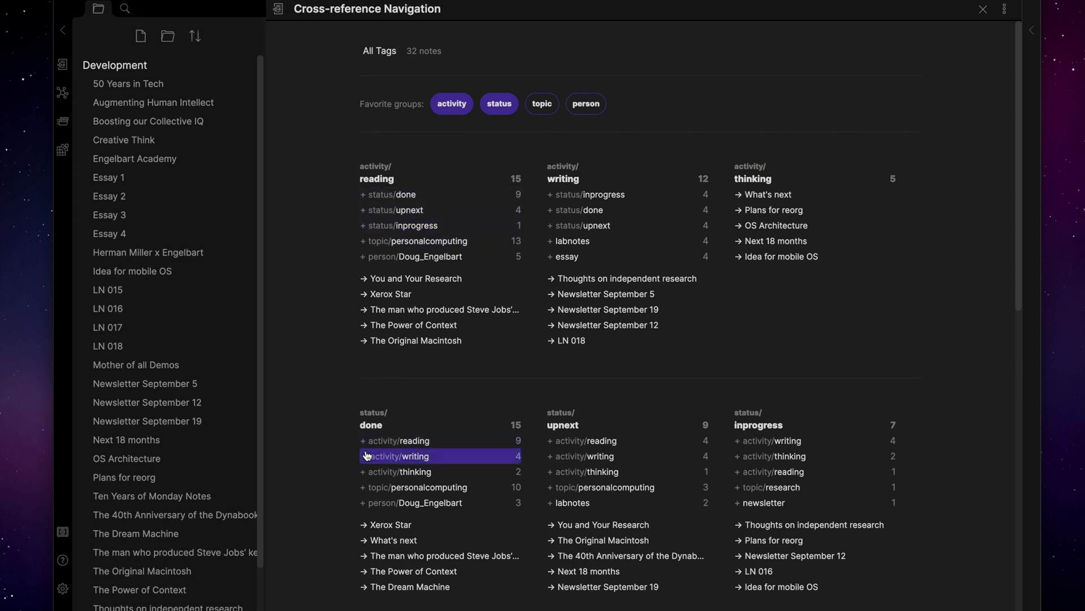
Scroll the tag overview, then open the LN 018 note from the file explorer
scroll(327, 458, "down", 5)
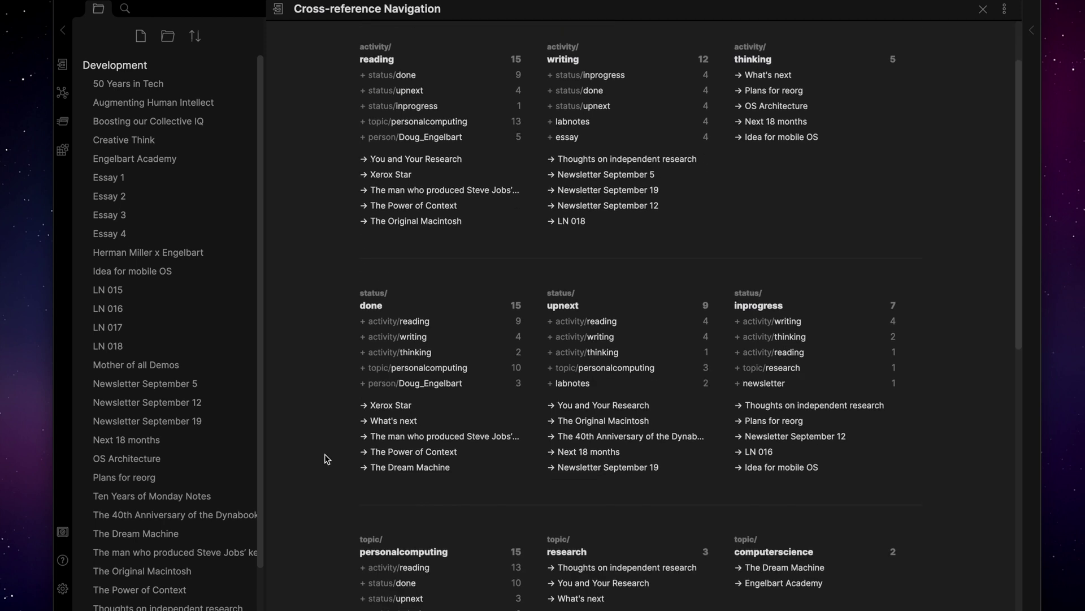
scroll(327, 458, "down", 1)
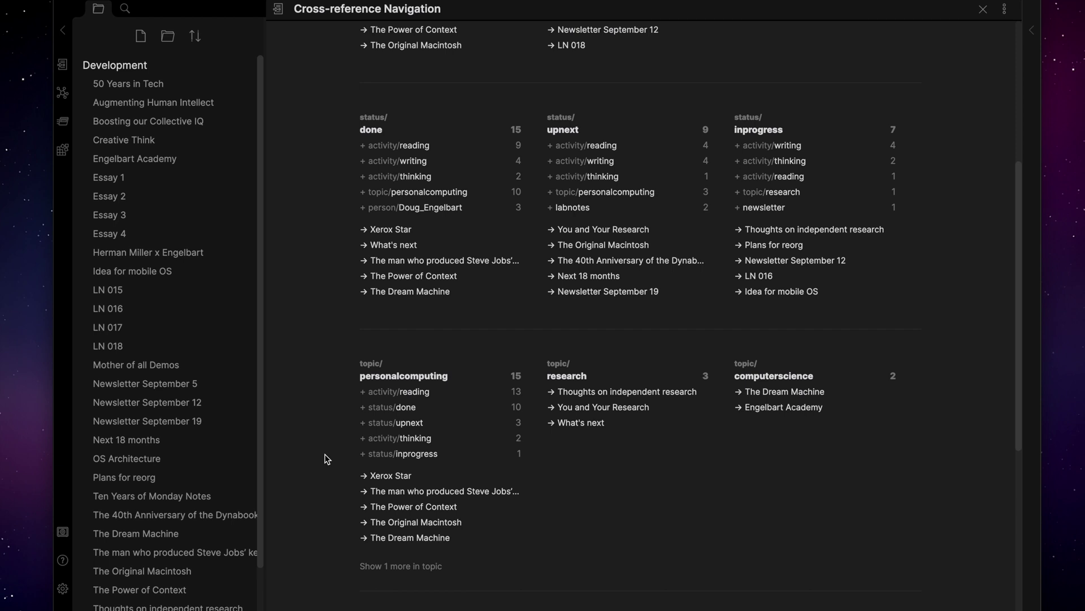
scroll(327, 458, "down", 1)
scroll(326, 458, "up", 6)
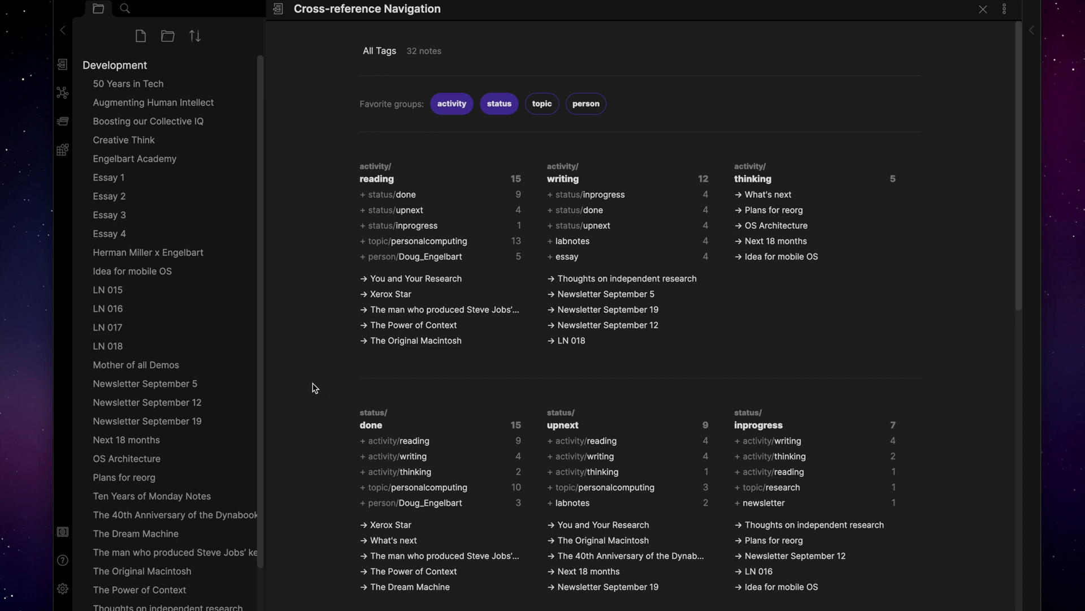
left_click(215, 345)
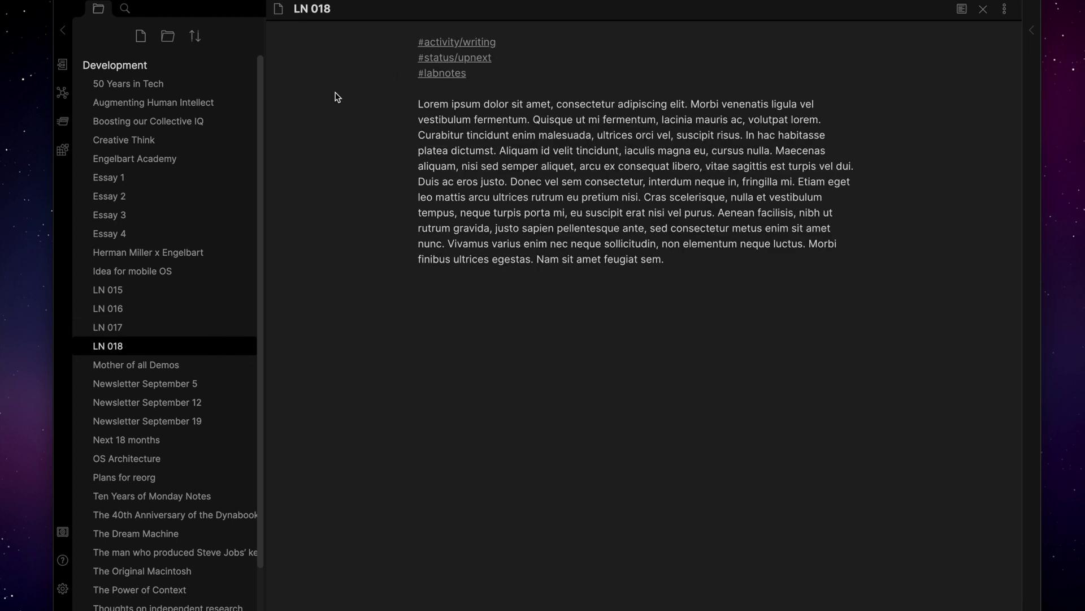
Reopen the Cross-reference Navigation view with the 'ref' command search, replacing LN 018
key("super+p")
type("ref")
key("Return")
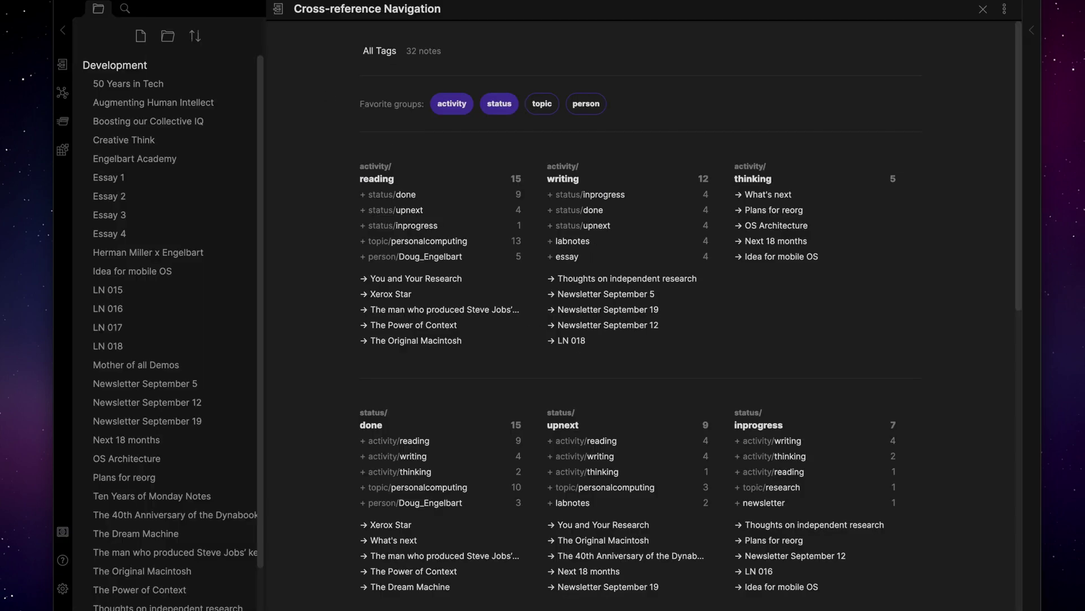